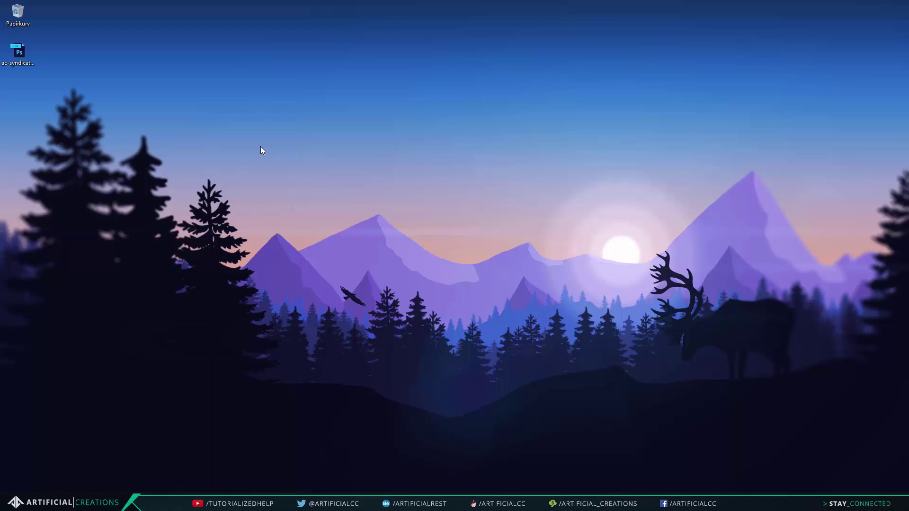
pyautogui.click(60, 503)
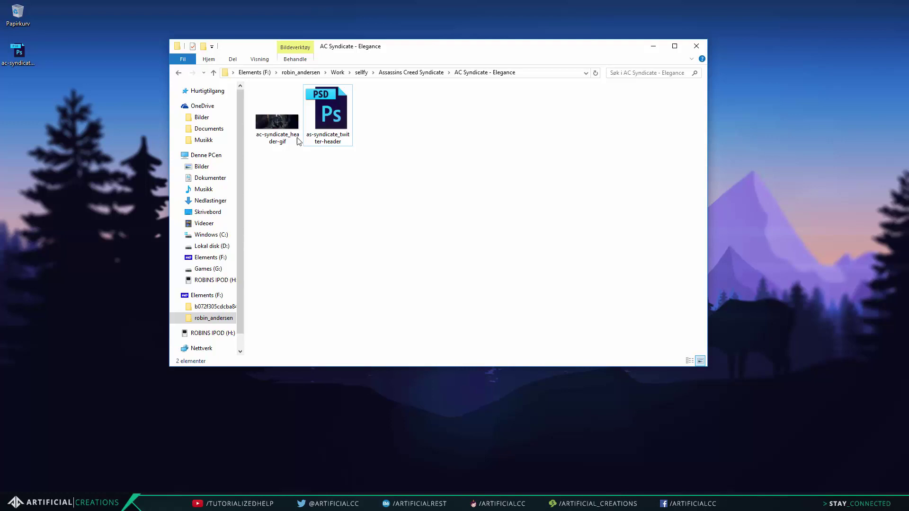
# Preview ac-syndicate_header-gif in Windows Photos, then close the preview.
pyautogui.doubleClick(278, 121)
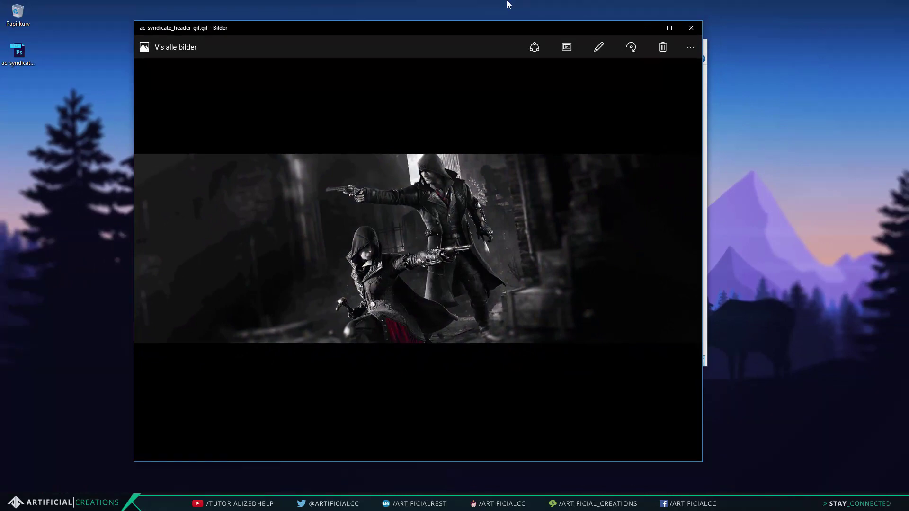
pyautogui.click(691, 27)
# Close the project folder and show the Timeline panel with Create Frame Animation chosen.
pyautogui.click(657, 38)
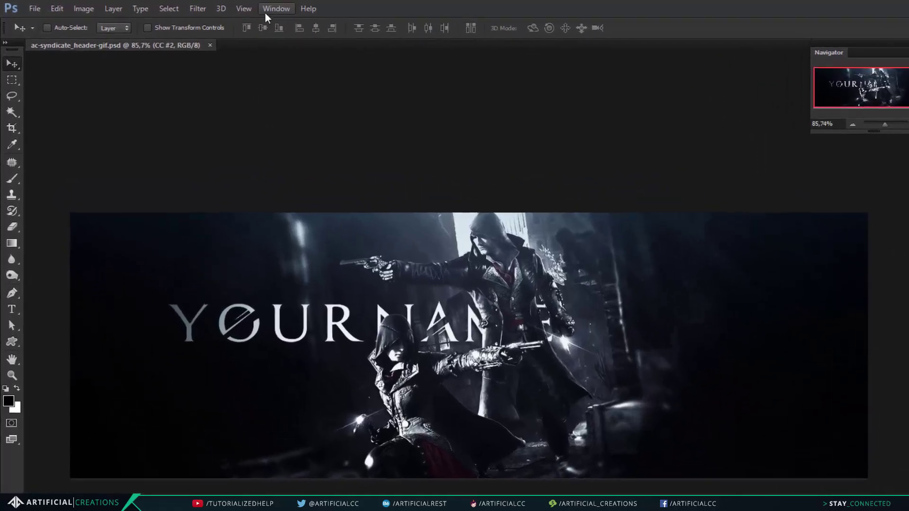
pyautogui.click(211, 6)
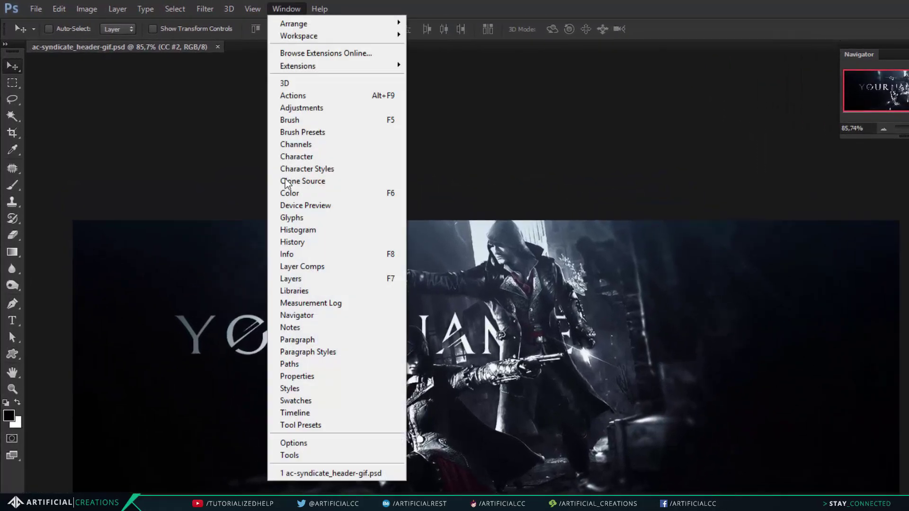
pyautogui.click(317, 416)
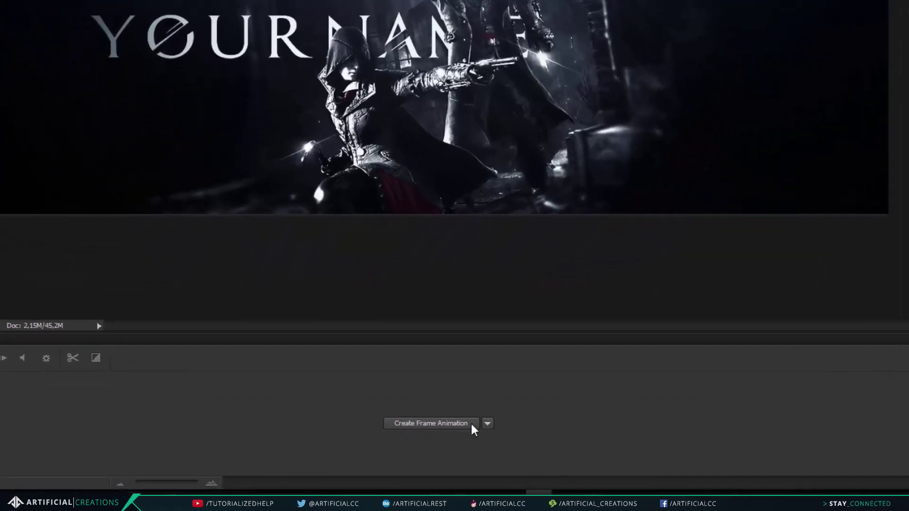
pyautogui.click(408, 451)
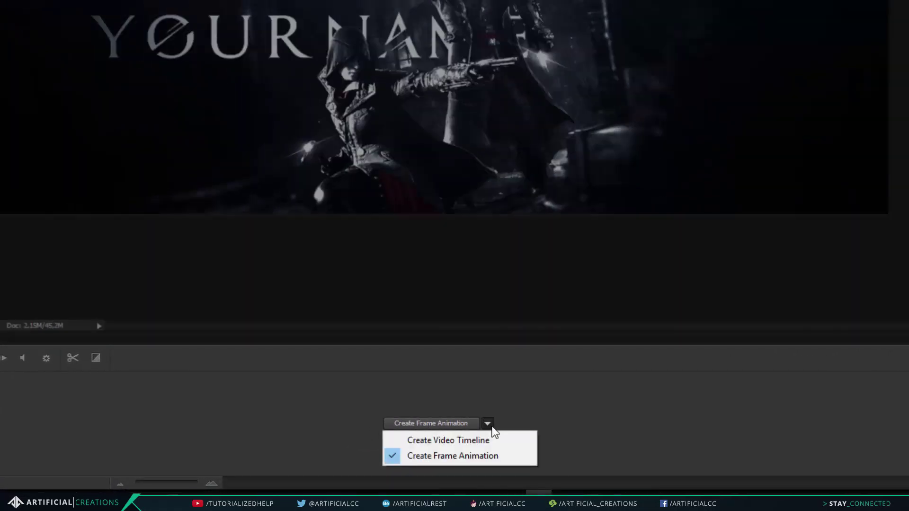
pyautogui.click(446, 401)
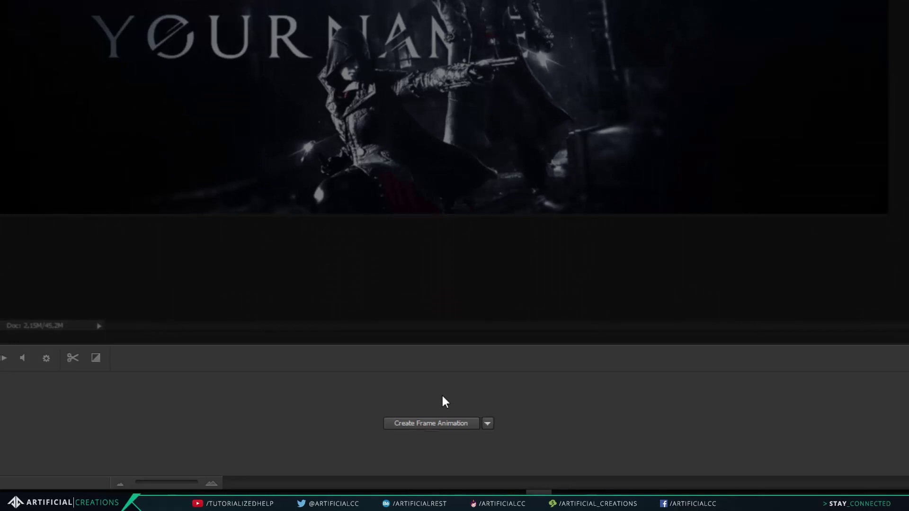
pyautogui.click(488, 425)
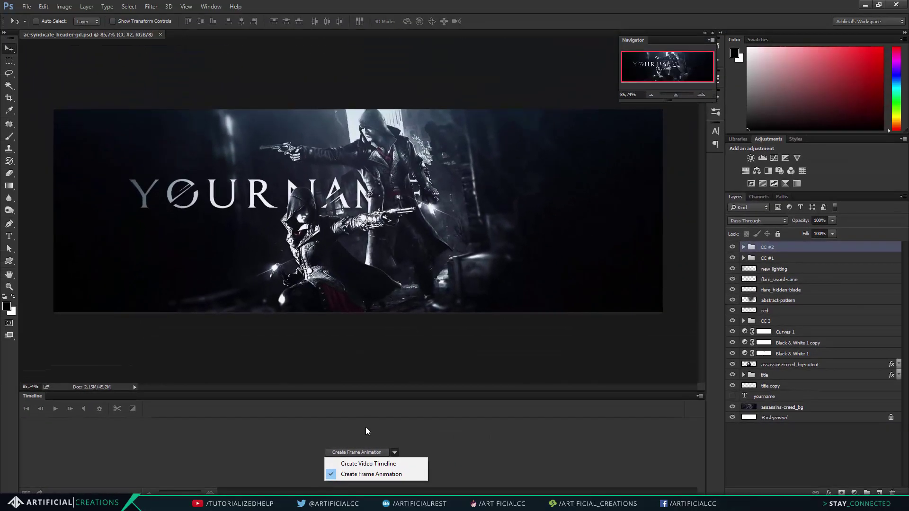
# Create the first frame and hide CC #2 through Black & White 1, leaving only the background.
pyautogui.click(369, 431)
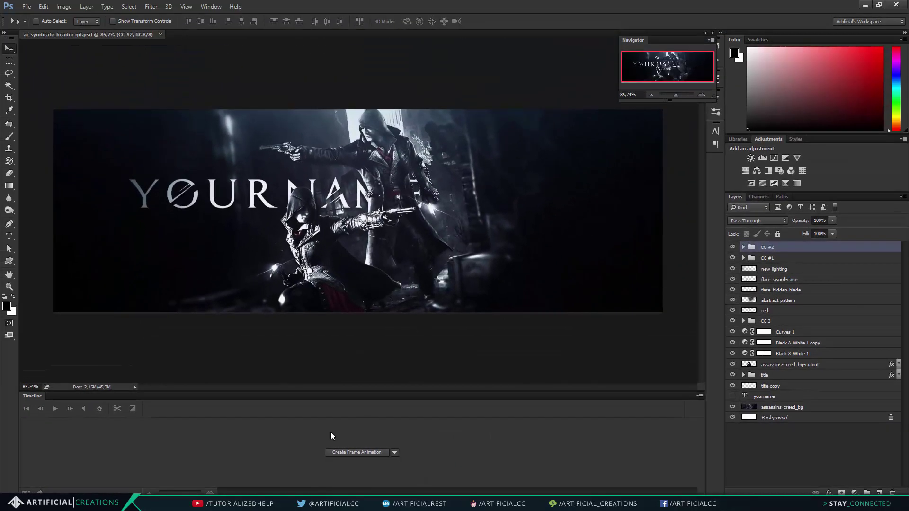
pyautogui.click(344, 453)
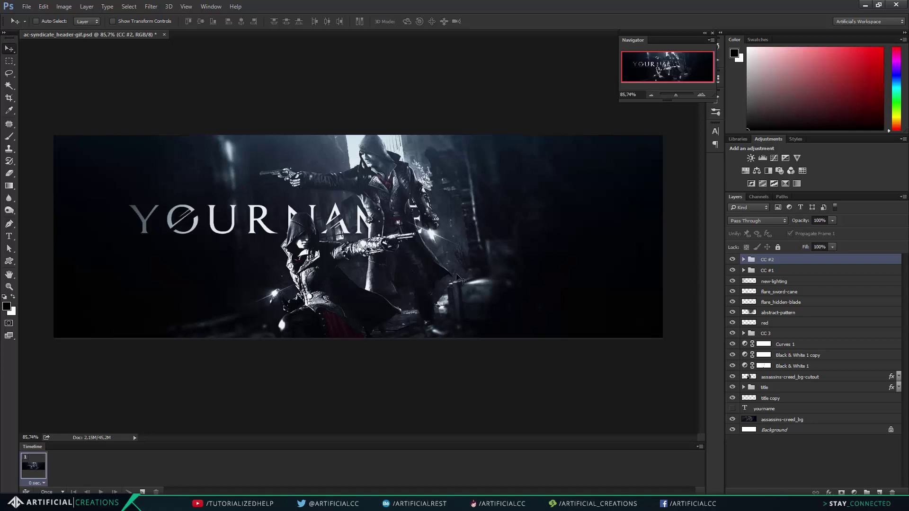
pyautogui.moveTo(732, 260); pyautogui.dragTo(732, 405)
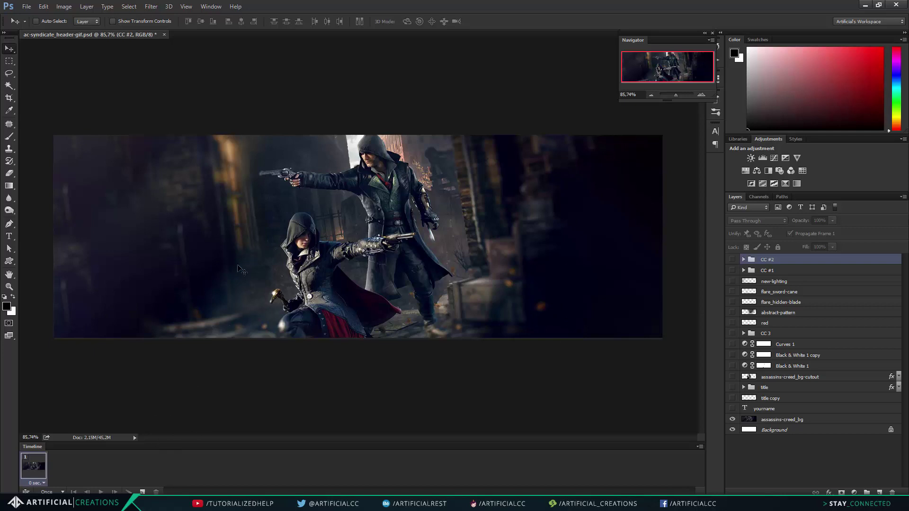
# Add frame 2 with yourname hidden, and Black & White and Curves 1 darkening the background.
pyautogui.click(142, 492)
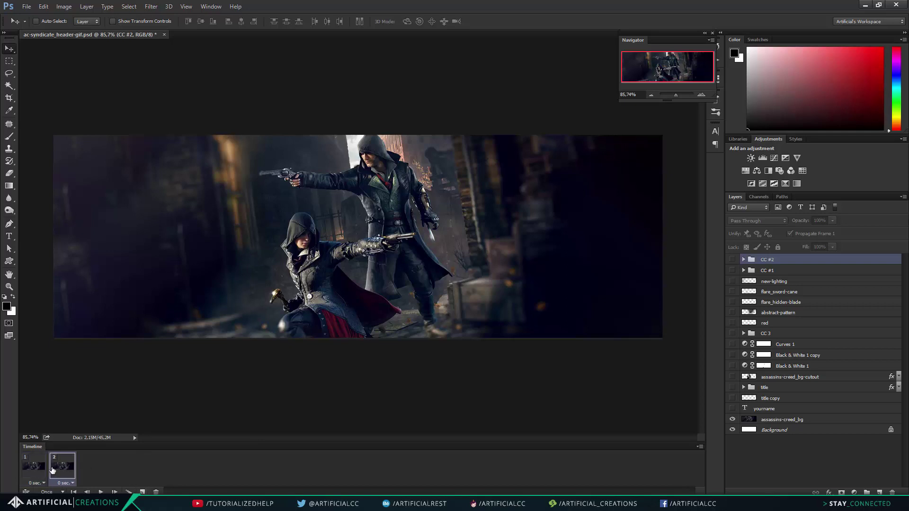
pyautogui.click(733, 408)
pyautogui.click(733, 355)
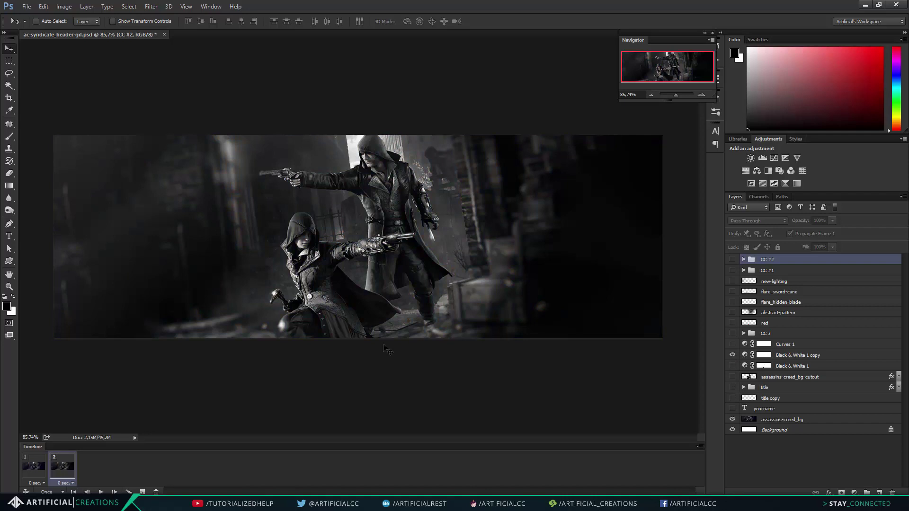
pyautogui.click(733, 345)
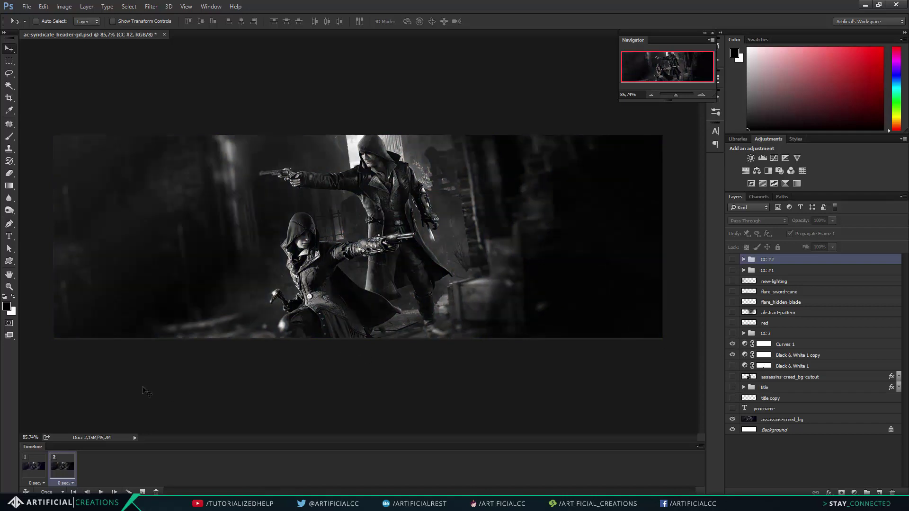
# Add frame 3 showing the assassins-creed_bg-cutout characters over a greyscale background.
pyautogui.click(142, 492)
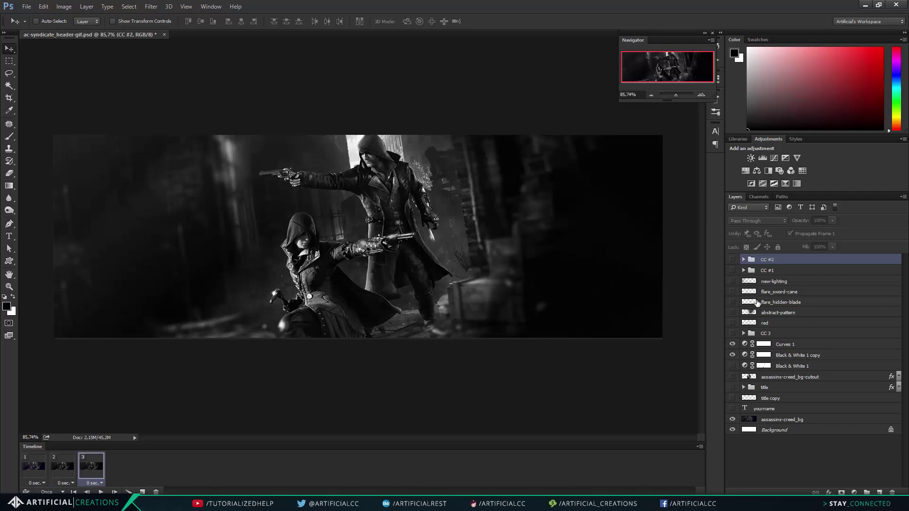
pyautogui.click(732, 333)
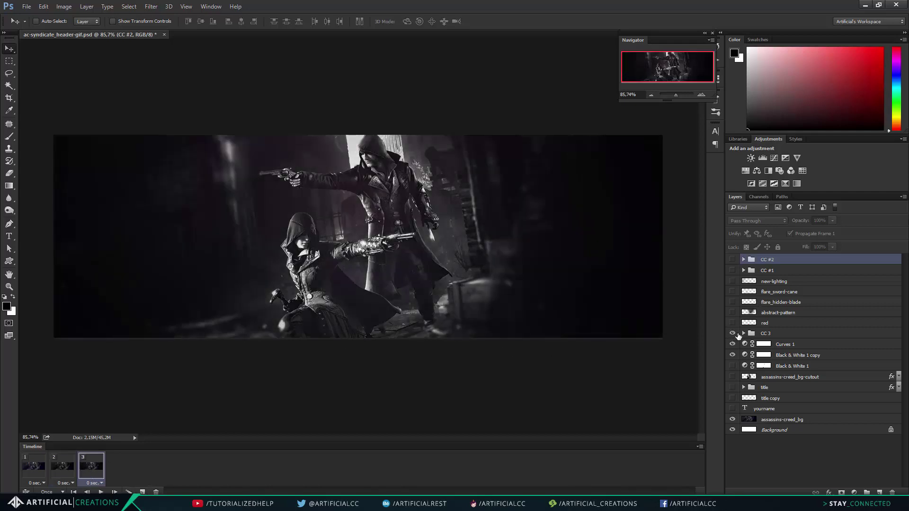
pyautogui.click(734, 335)
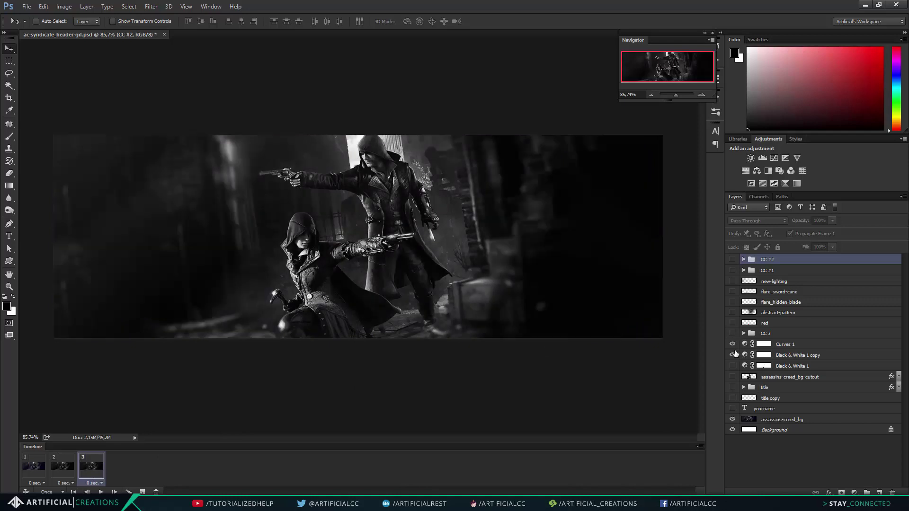
pyautogui.moveTo(733, 355); pyautogui.dragTo(733, 372)
pyautogui.click(733, 377)
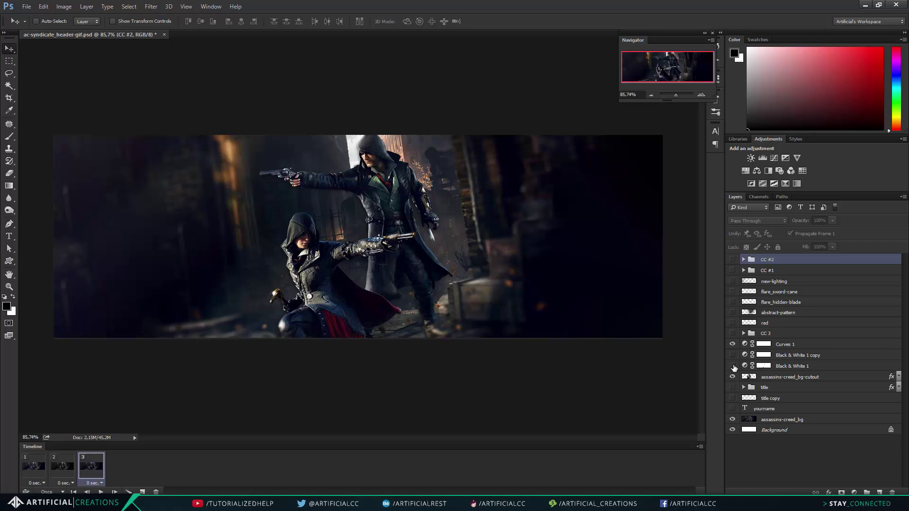
pyautogui.click(732, 366)
# Add frame 4 showing the red and abstract-pattern layers.
pyautogui.click(142, 492)
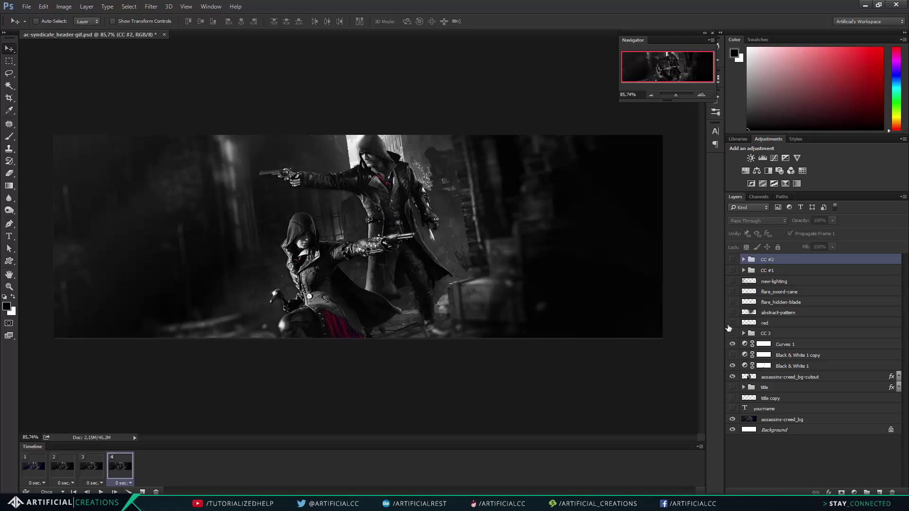
pyautogui.click(732, 323)
pyautogui.click(732, 312)
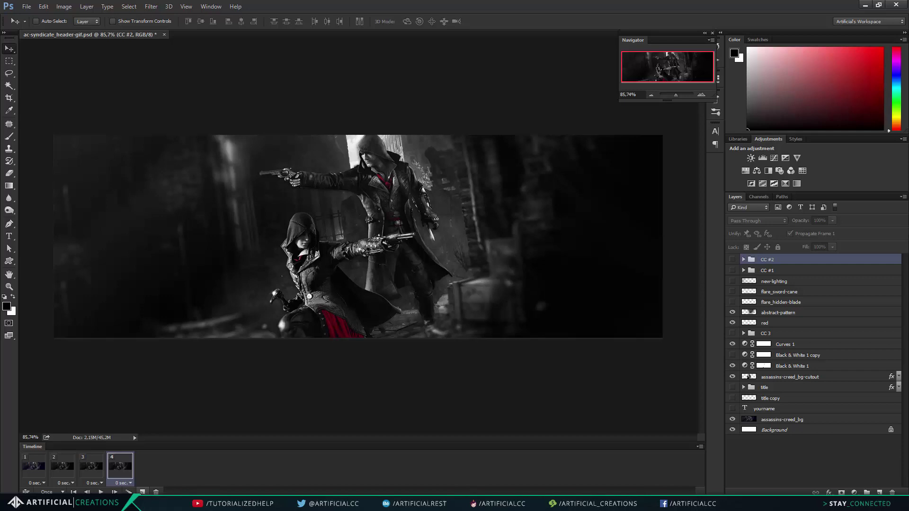
# Add frame 5 showing flare_hidden-blade and flare_sword-cane, plus a sixth frame.
pyautogui.click(142, 492)
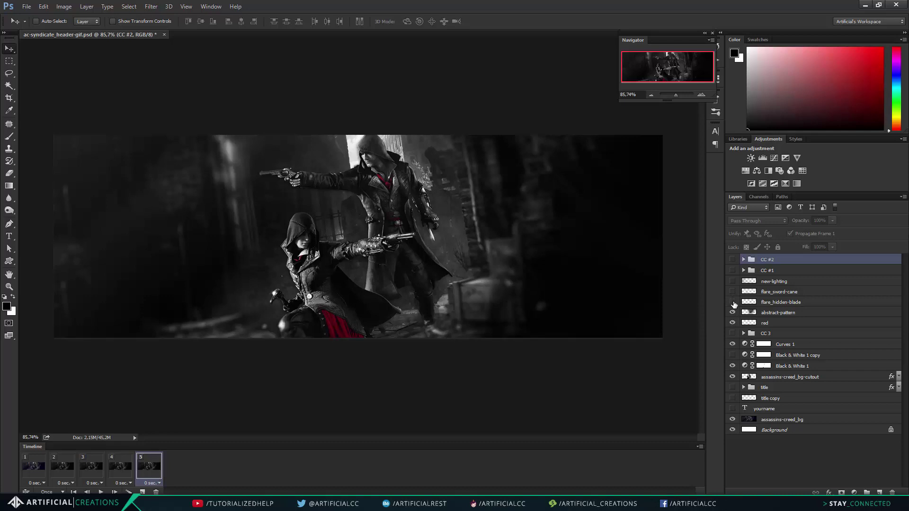
pyautogui.click(734, 302)
pyautogui.click(733, 293)
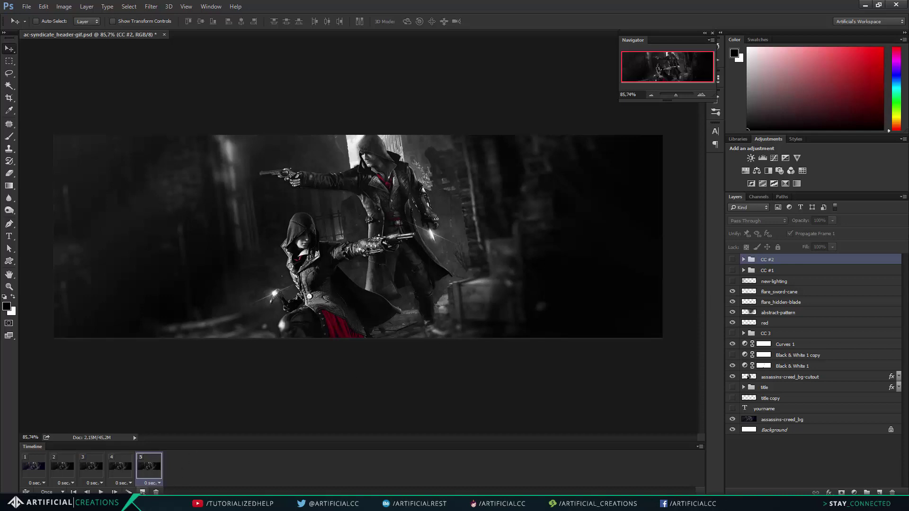
pyautogui.click(142, 492)
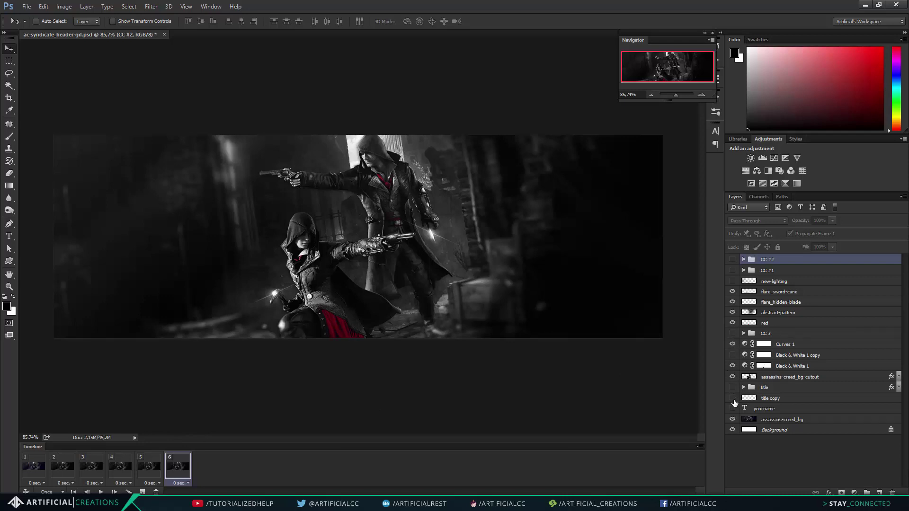
# In frame 6, show the yourname text layer and move it to the top of the stack.
pyautogui.click(733, 409)
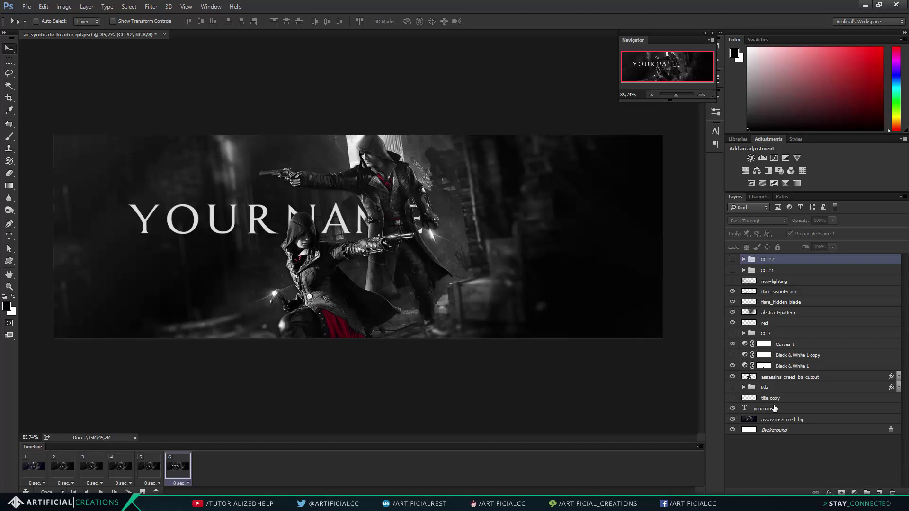
pyautogui.click(770, 410)
pyautogui.moveTo(792, 413); pyautogui.dragTo(767, 258)
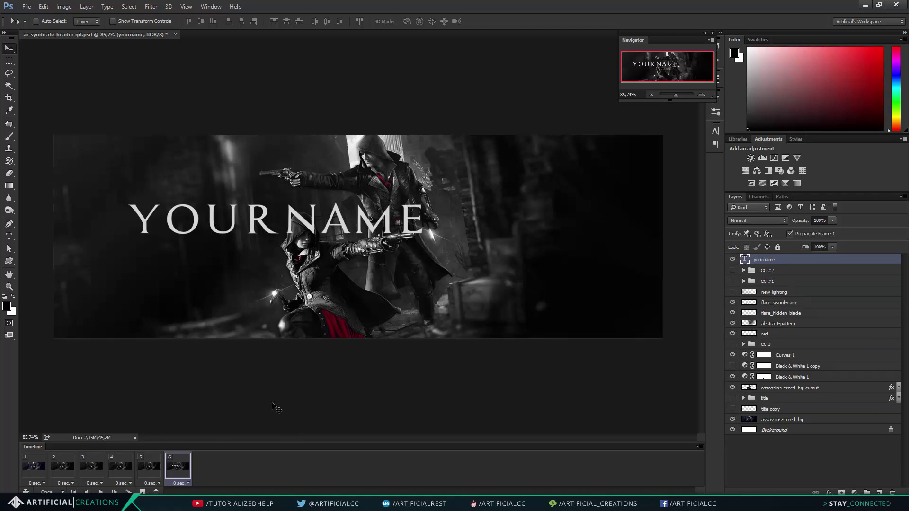
# Add frame 7 with yourname moved below the title group and hidden, showing title and title copy.
pyautogui.click(142, 492)
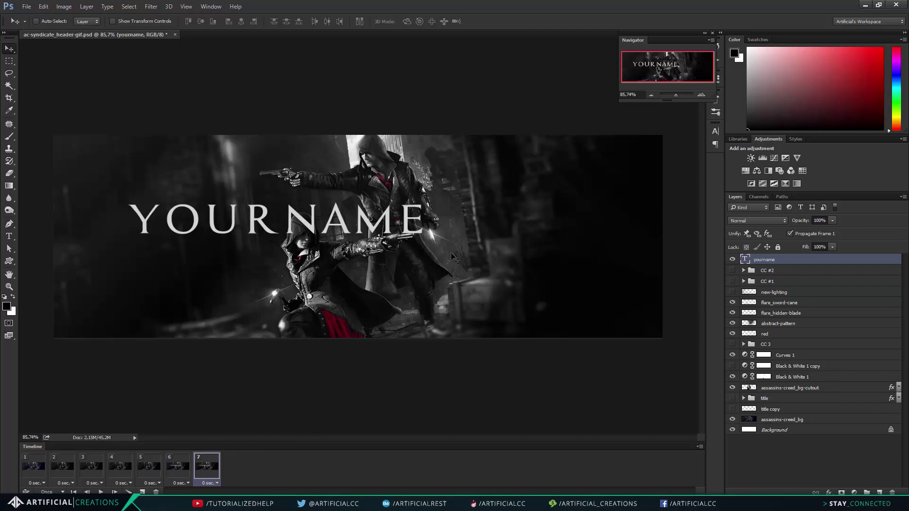
pyautogui.moveTo(769, 260); pyautogui.dragTo(796, 404)
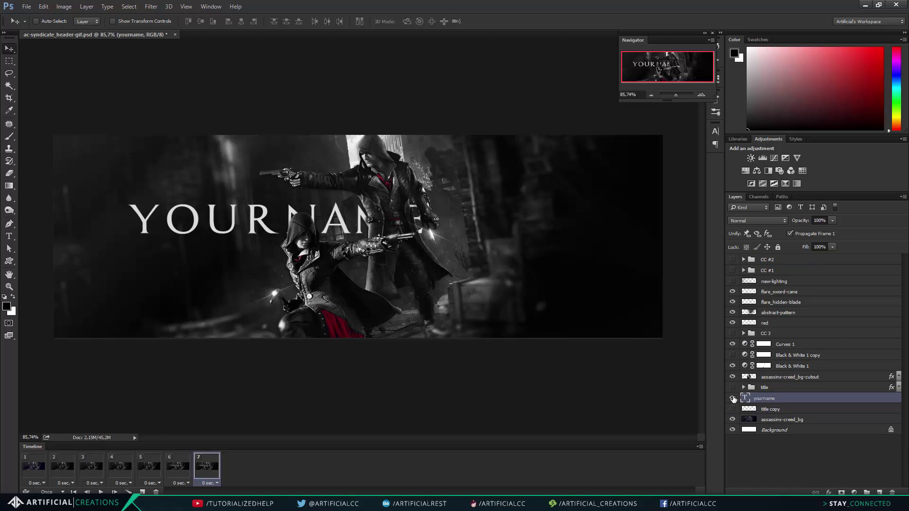
pyautogui.click(734, 398)
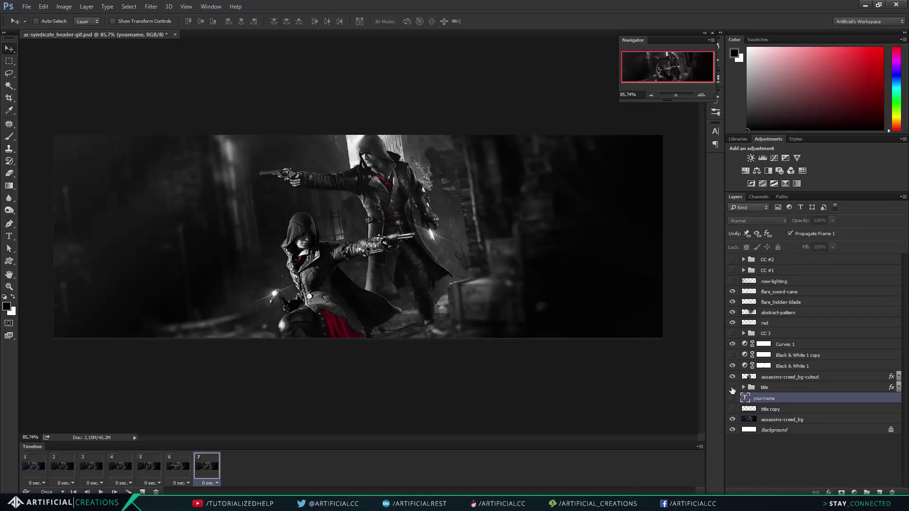
pyautogui.click(732, 397)
pyautogui.click(732, 397)
pyautogui.click(732, 388)
pyautogui.click(733, 409)
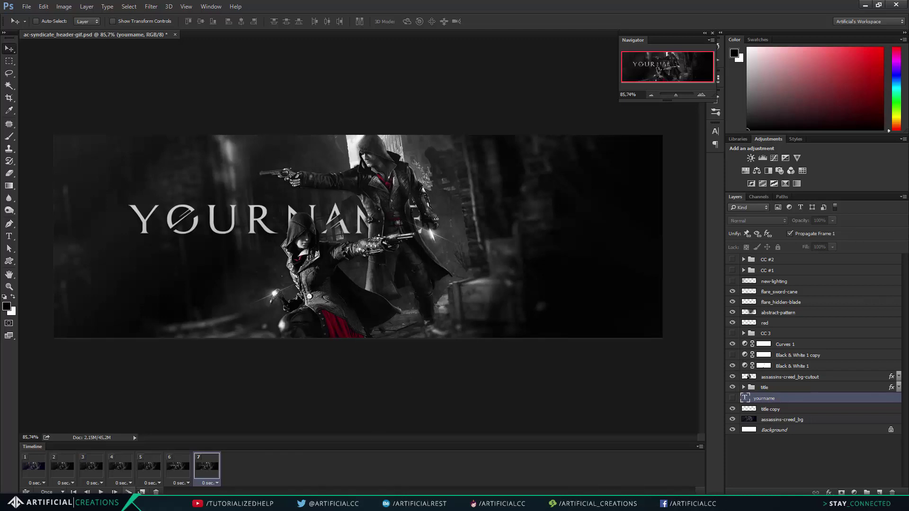
# Add frame 8 showing the CC 3 grade and frame 9 showing the CC #1 grade.
pyautogui.click(142, 492)
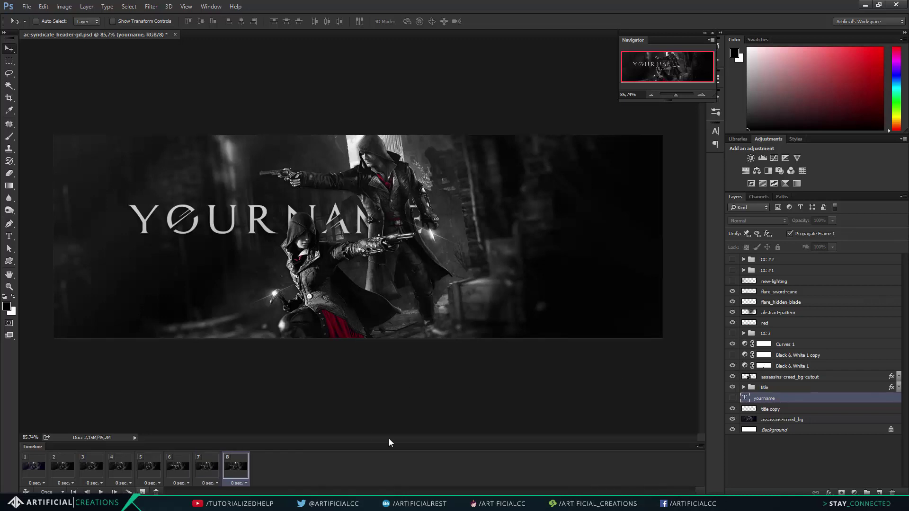
pyautogui.click(732, 335)
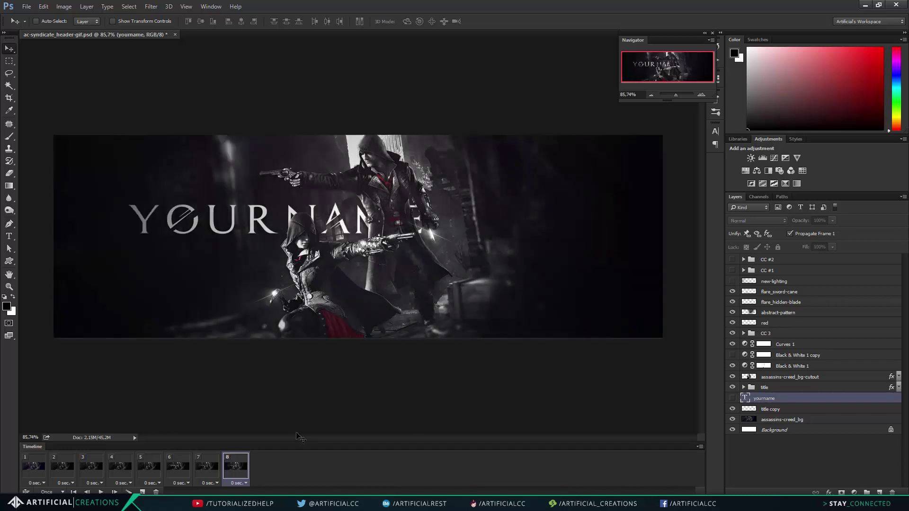
pyautogui.click(142, 492)
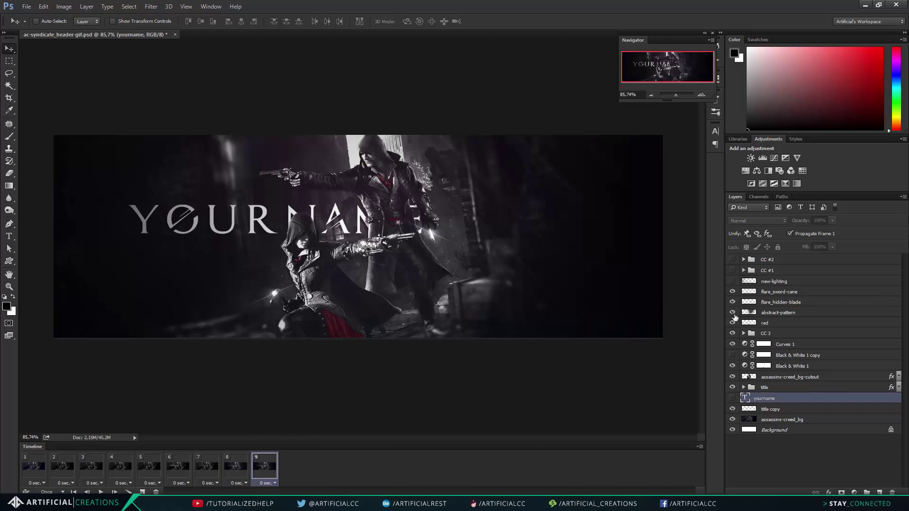
pyautogui.click(732, 281)
pyautogui.click(733, 270)
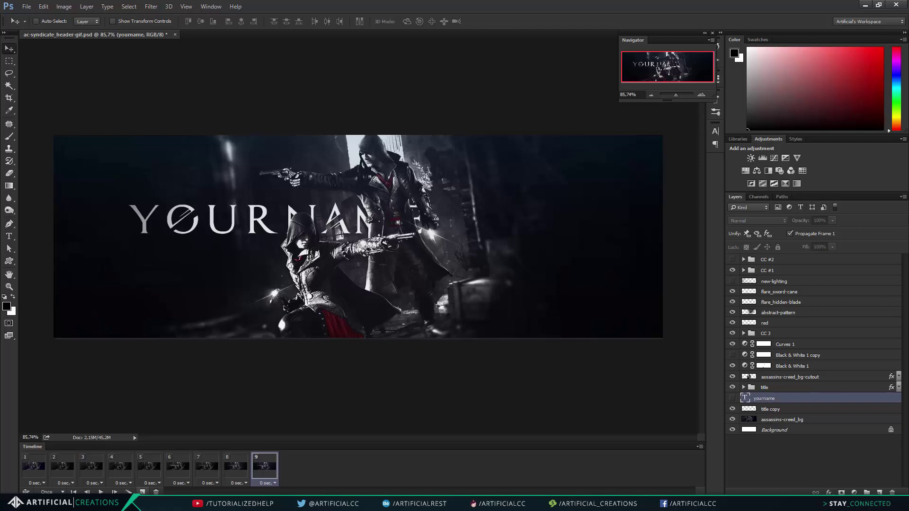
# Add frames 10 and 11, show new-lighting in frame 11, and save the document.
pyautogui.click(142, 493)
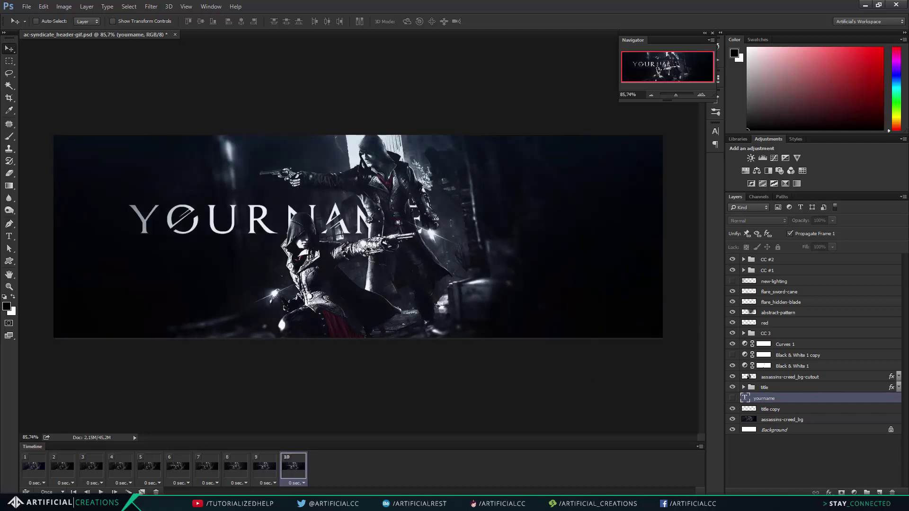
pyautogui.click(143, 492)
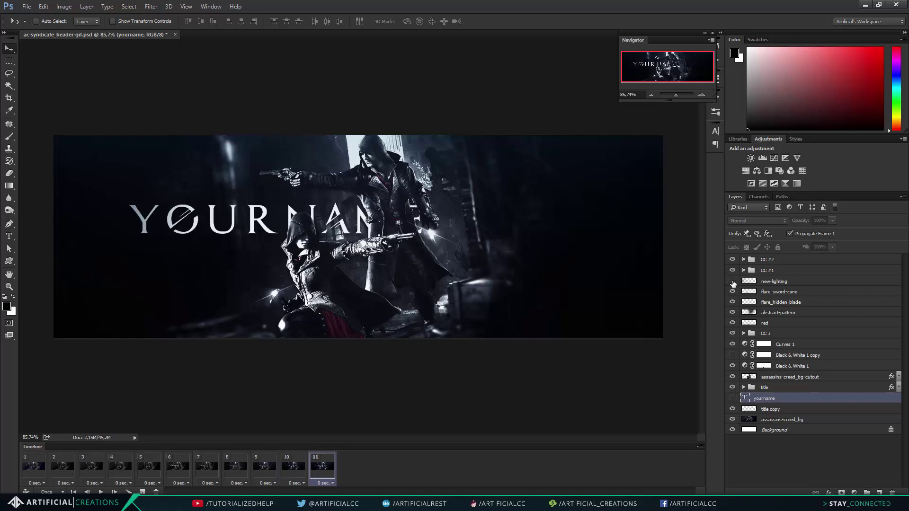
pyautogui.click(733, 281)
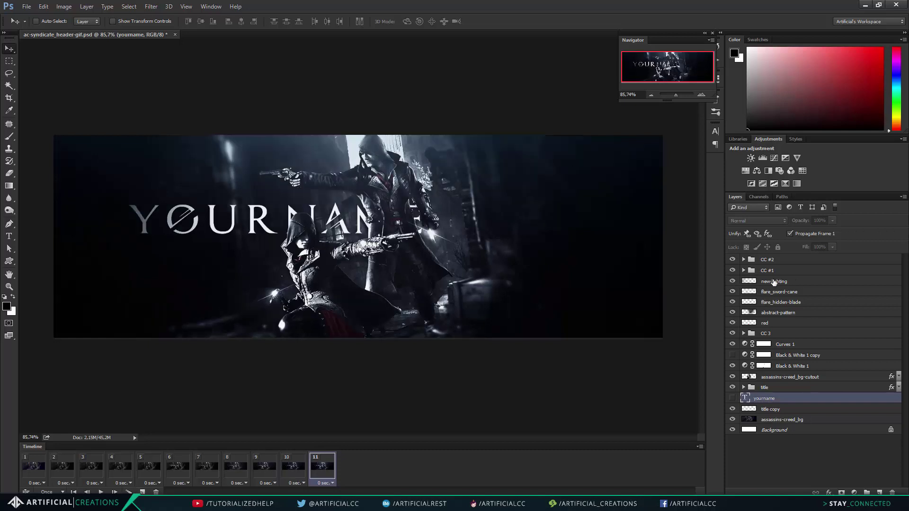
pyautogui.click(774, 283)
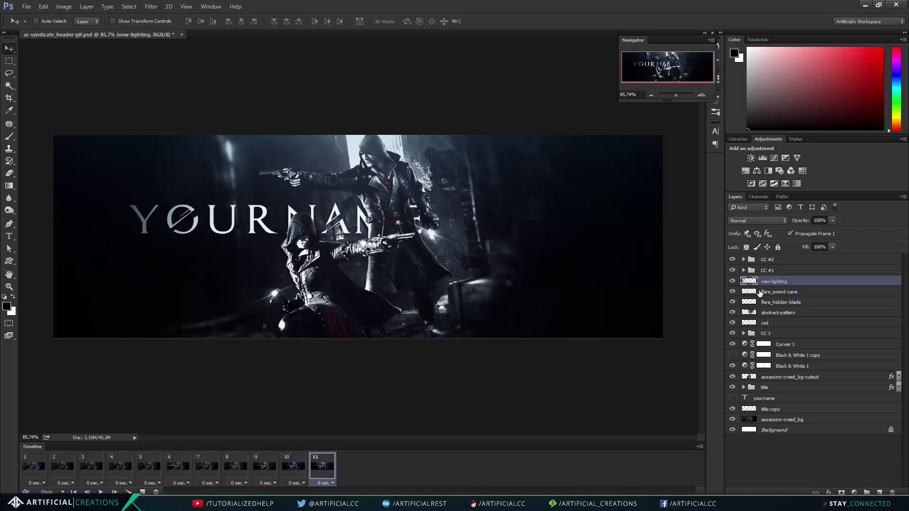
pyautogui.hotkey('ctrl', 's')
# Preview each of the eleven animation frames on the canvas in turn.
pyautogui.click(42, 471)
pyautogui.click(62, 469)
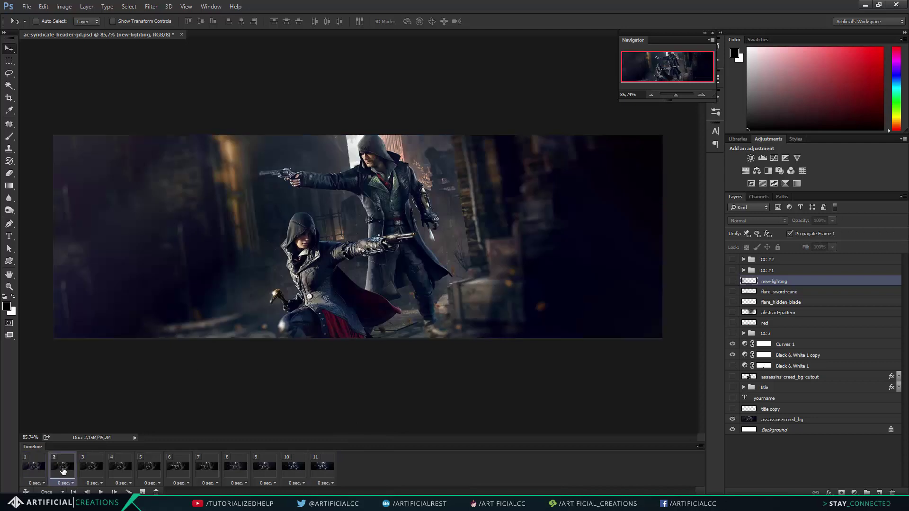
pyautogui.click(91, 469)
pyautogui.click(120, 469)
pyautogui.click(149, 469)
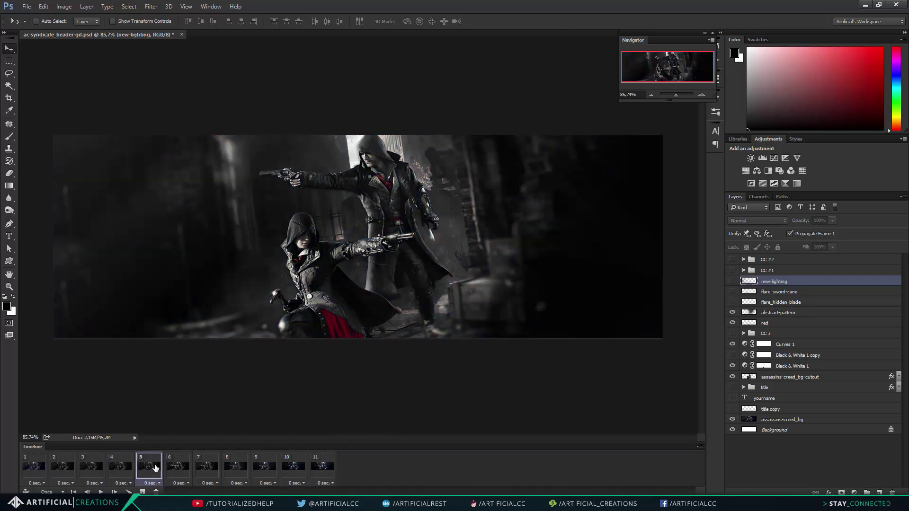
pyautogui.click(178, 469)
pyautogui.click(206, 469)
pyautogui.click(236, 469)
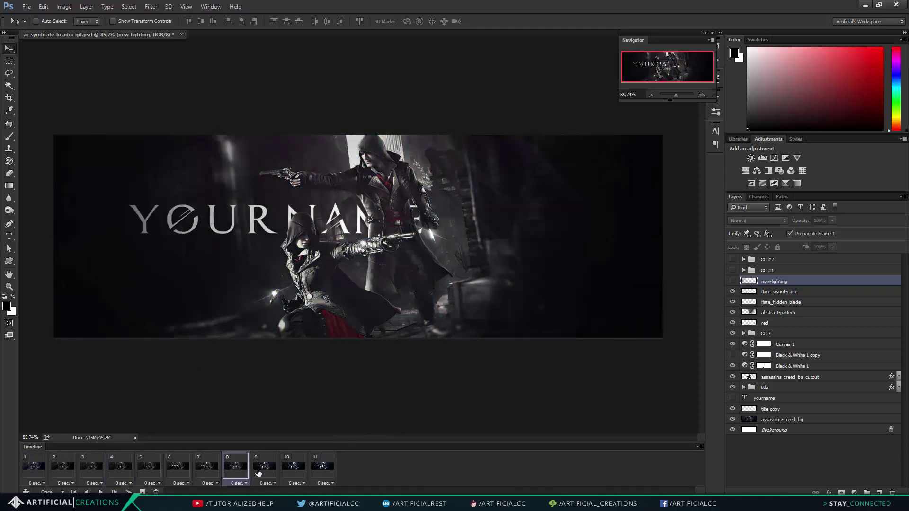
pyautogui.click(265, 469)
pyautogui.click(295, 470)
pyautogui.click(322, 469)
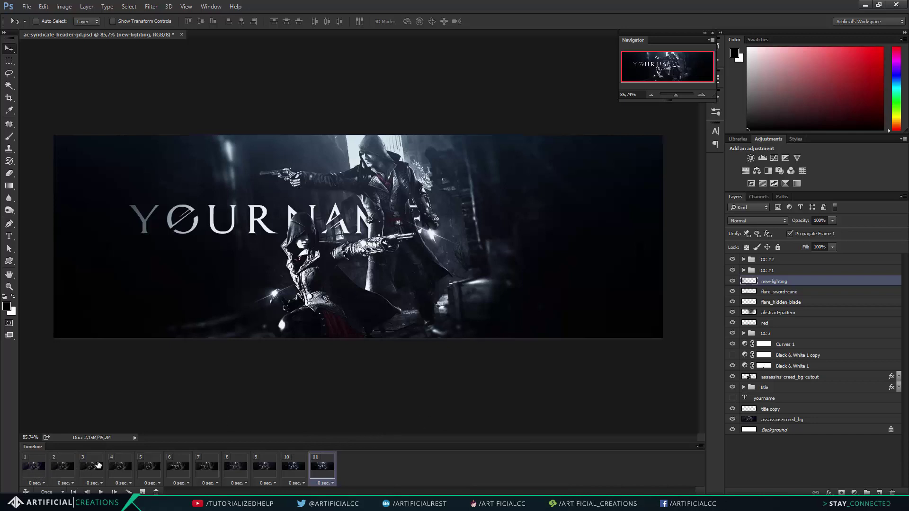
# Give all eleven frames a 1.0-second delay, then set frame 11 to 5.0 seconds.
pyautogui.keyDown('shift'); pyautogui.click(34, 468); pyautogui.keyUp('shift')
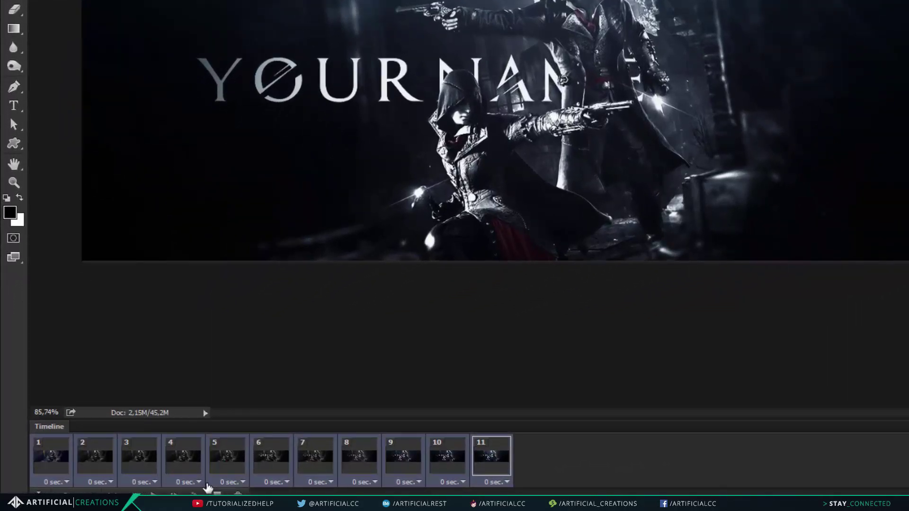
pyautogui.click(198, 483)
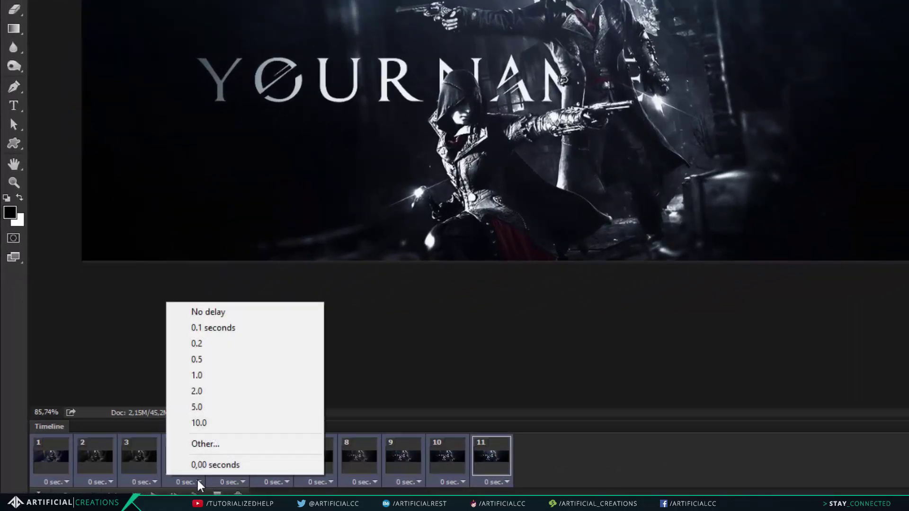
pyautogui.click(198, 376)
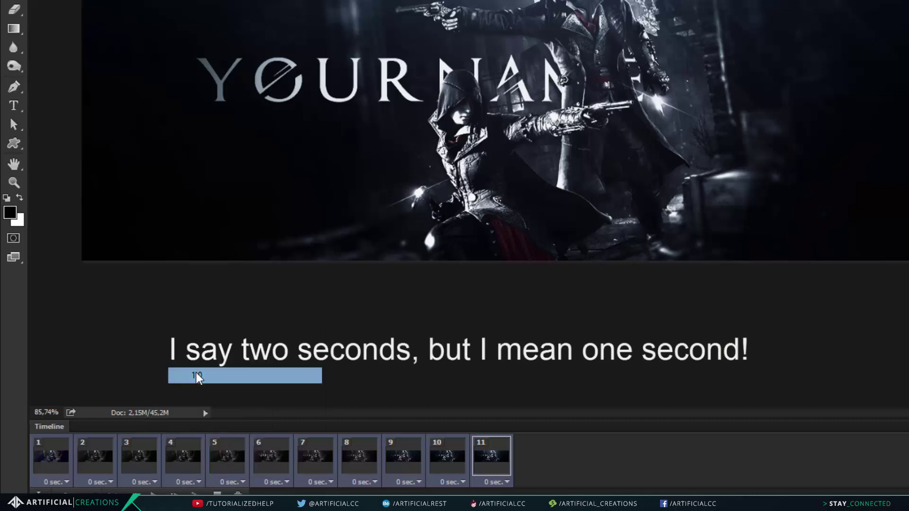
pyautogui.click(49, 464)
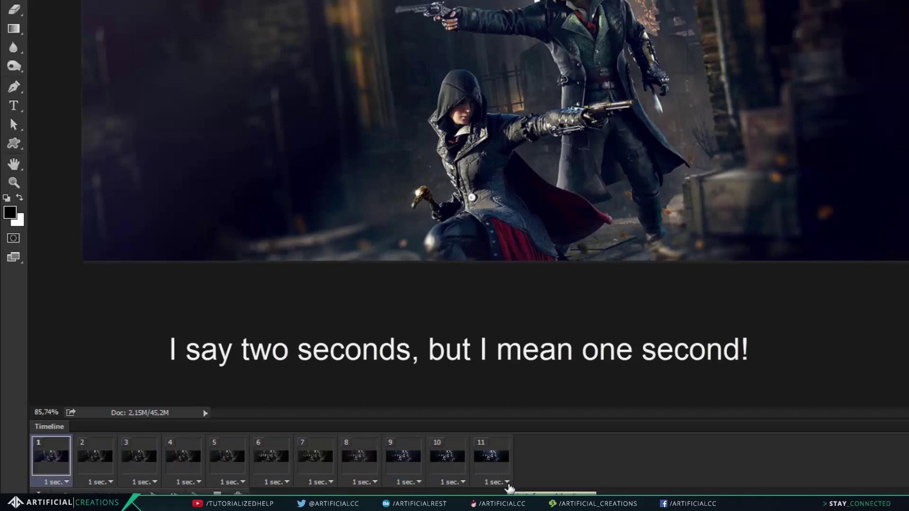
pyautogui.click(508, 483)
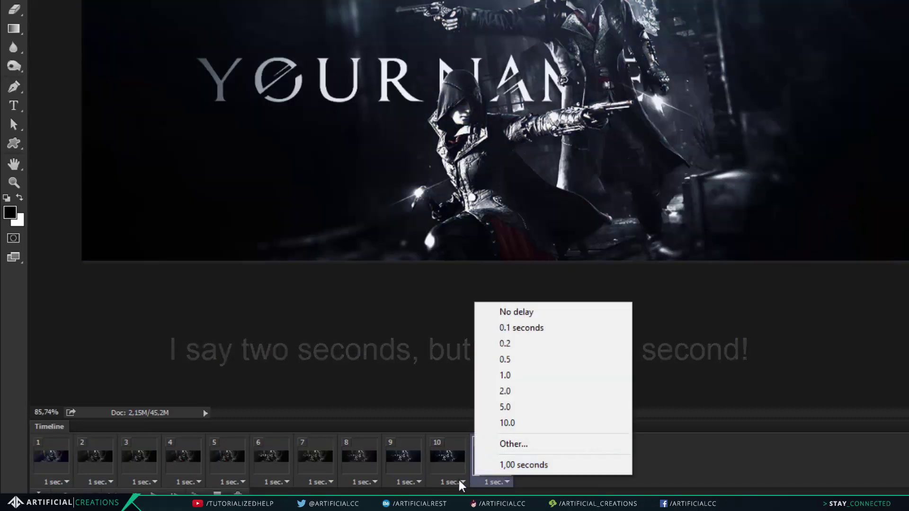
pyautogui.click(520, 408)
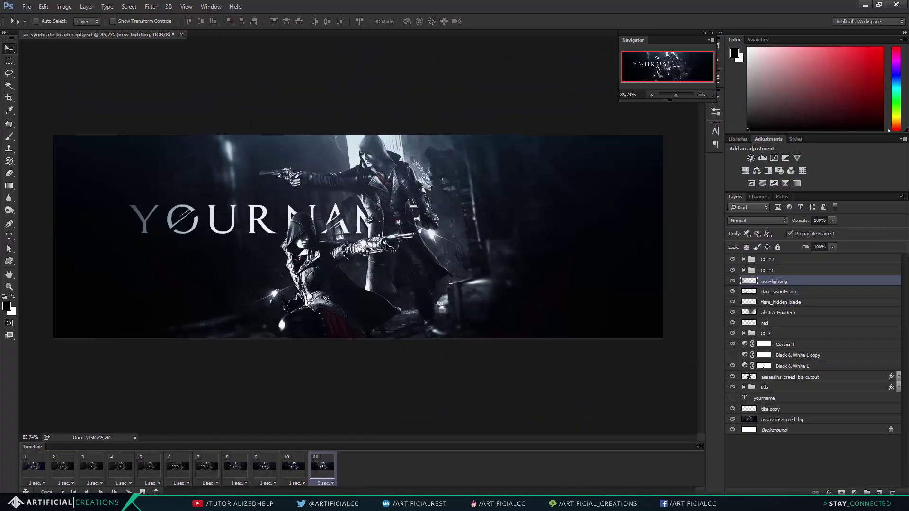
# Save, then export via Save for Web with GIF 128 No Dither as ac-syndicate_header-gif on the desktop.
pyautogui.hotkey('ctrl', 's')
pyautogui.hotkey('ctrl', 'shift', 'alt', 's')
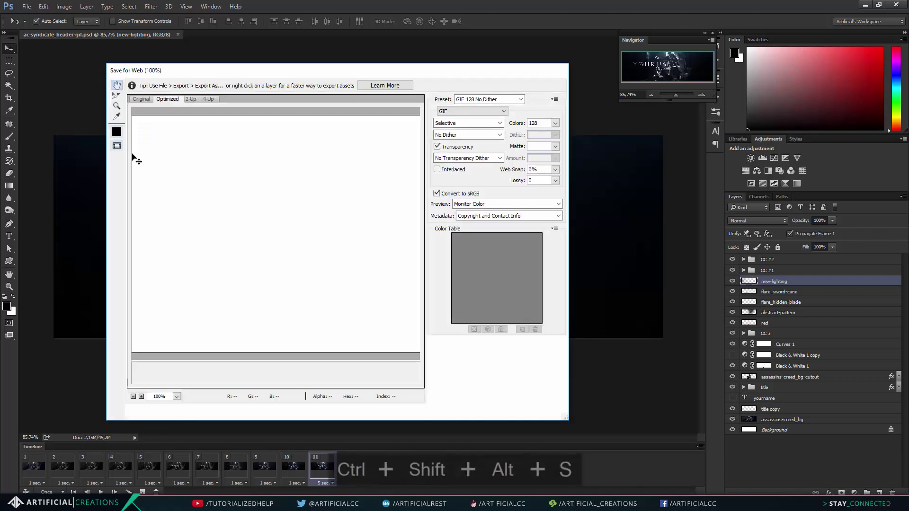
pyautogui.click(511, 101)
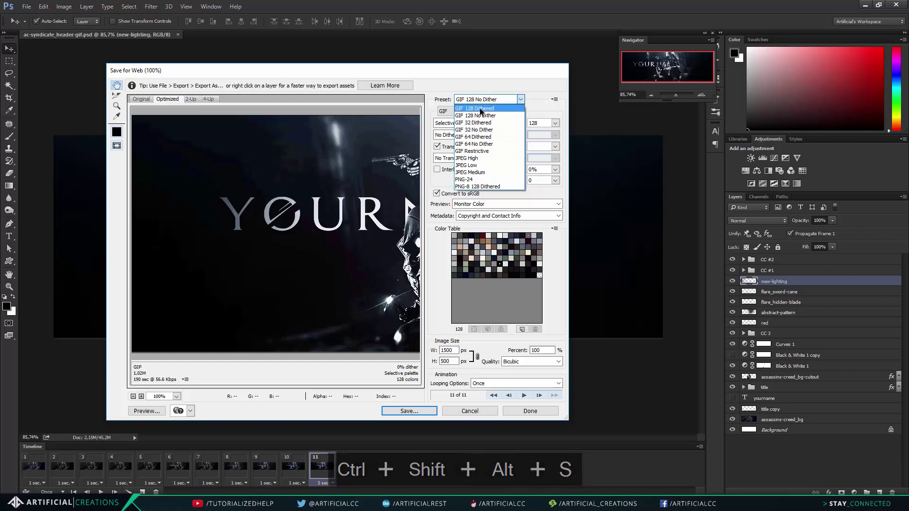
pyautogui.click(478, 108)
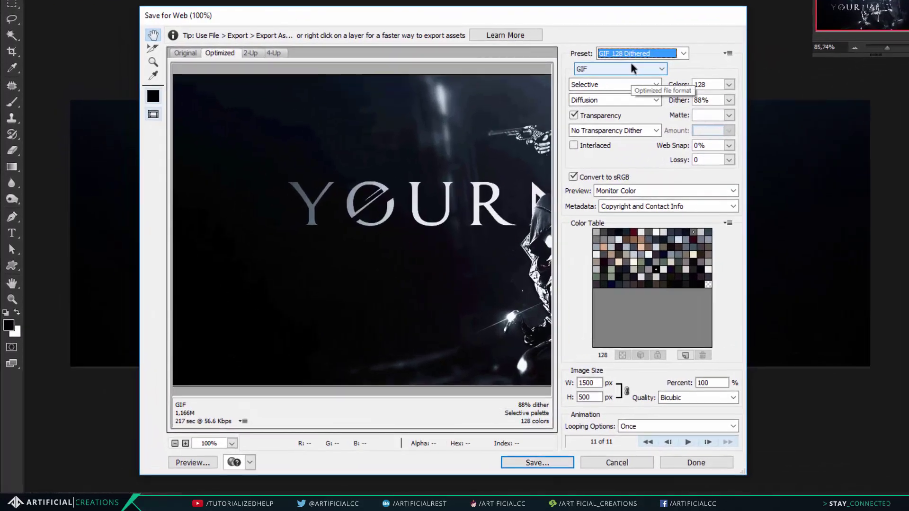
pyautogui.click(635, 55)
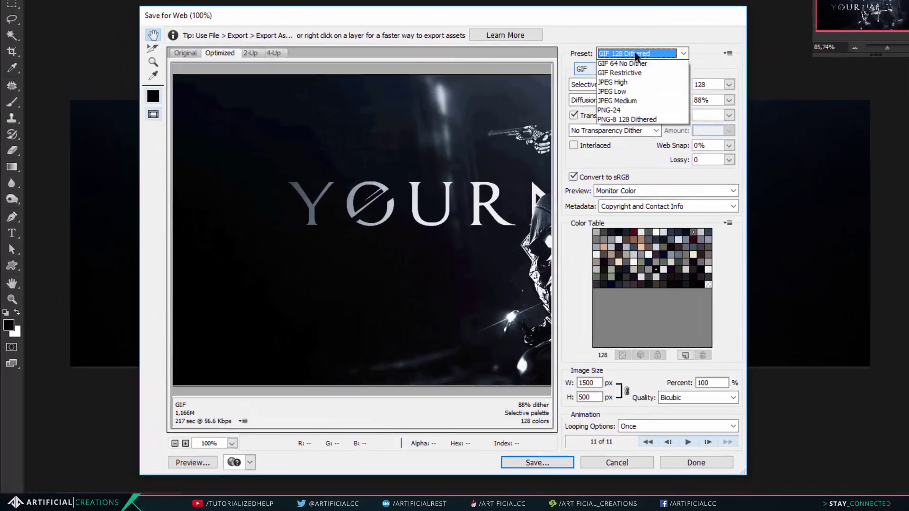
pyautogui.click(629, 71)
pyautogui.click(635, 56)
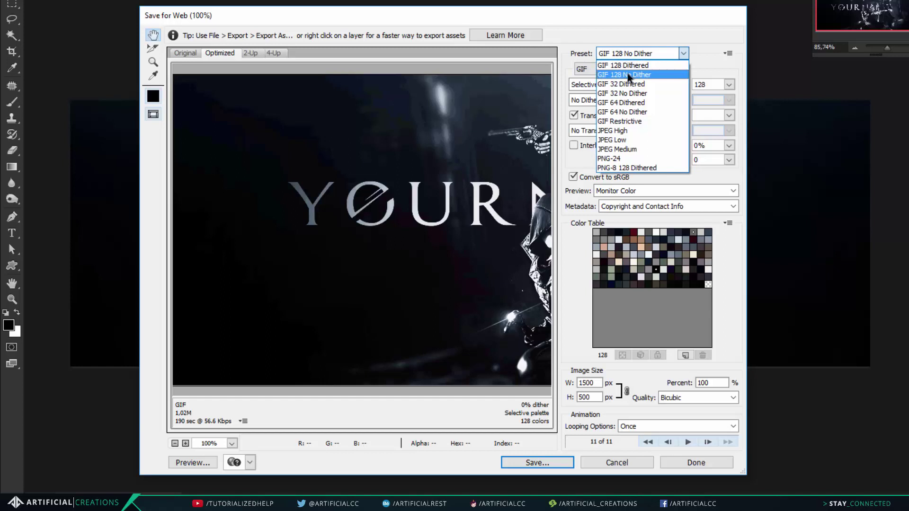
pyautogui.click(640, 74)
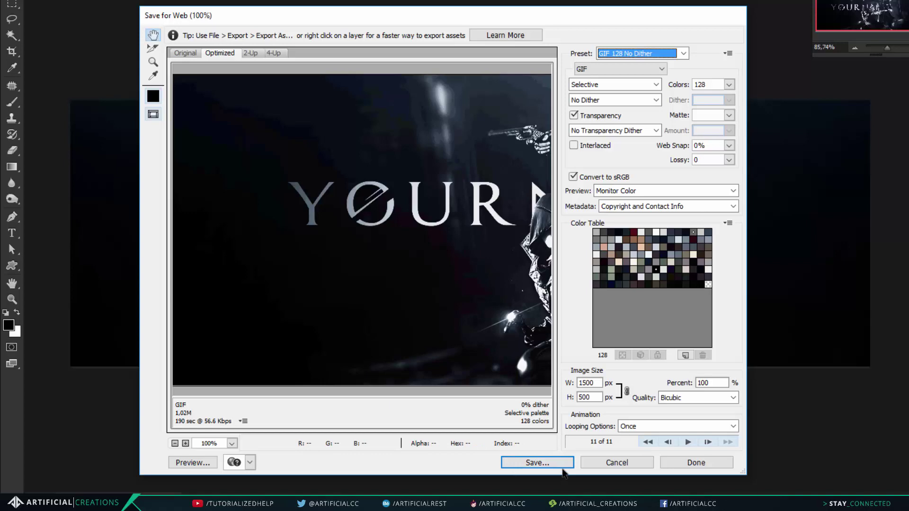
pyautogui.click(533, 465)
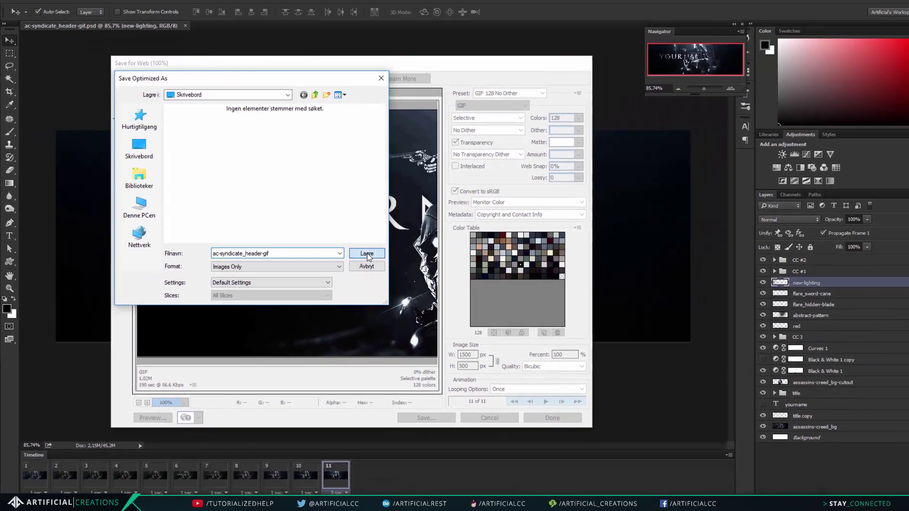
pyautogui.click(452, 258)
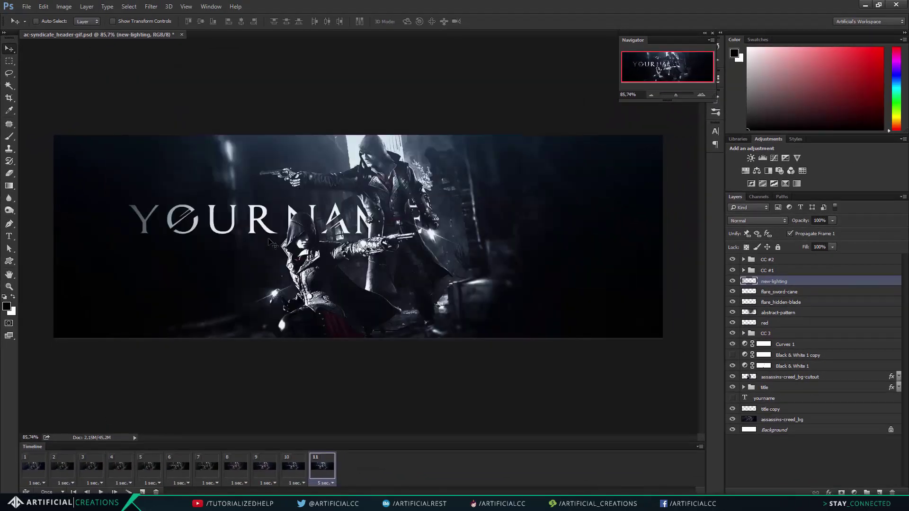
# Minimize Photoshop, play the exported GIF in Photos, then exit full screen and close it.
pyautogui.click(865, 4)
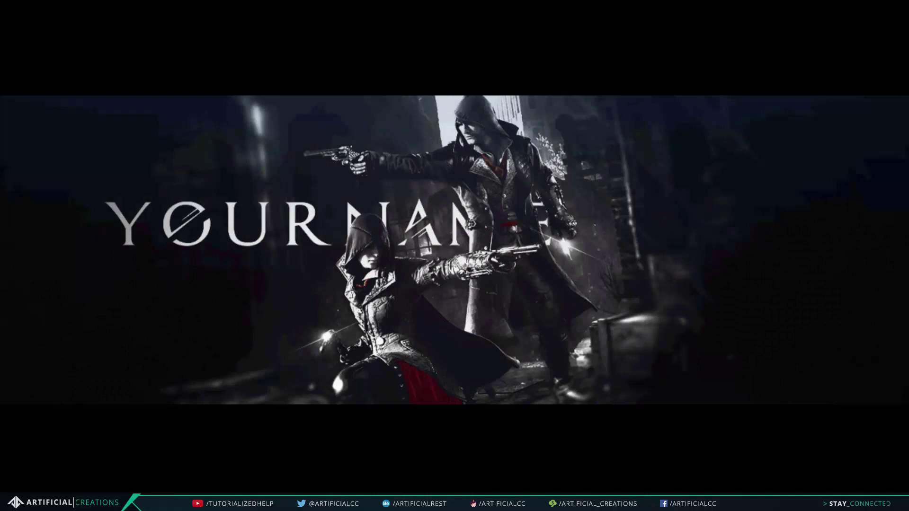
pyautogui.press('Escape')
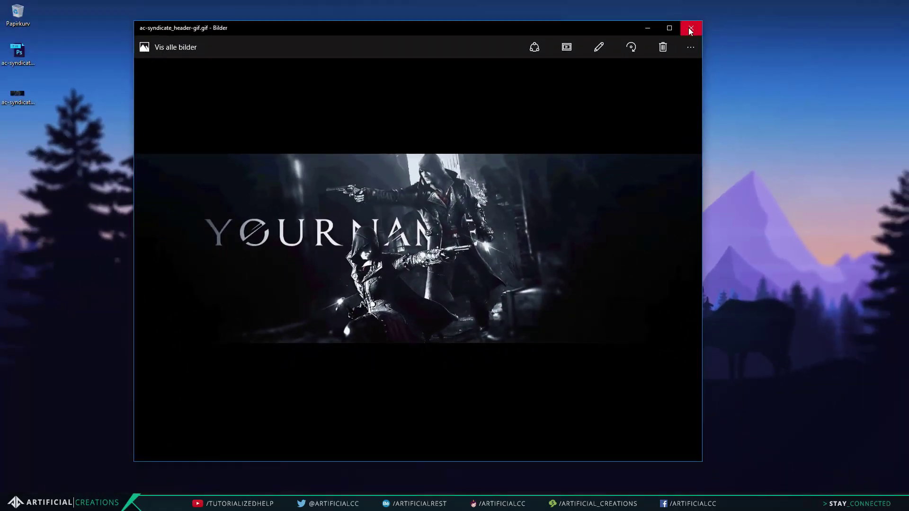
pyautogui.click(690, 29)
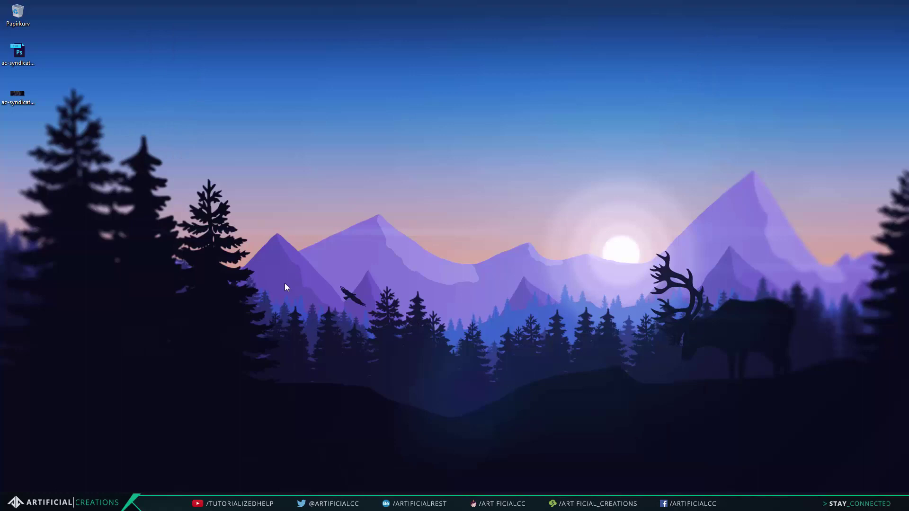